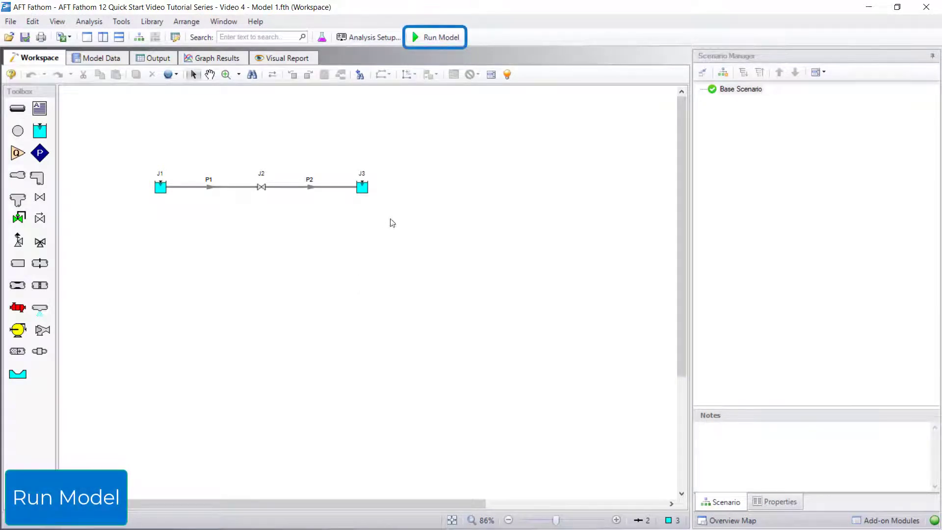
Run the pipe model until the solution completes, converging after 3 flow-rate iterations.
left_click(436, 37)
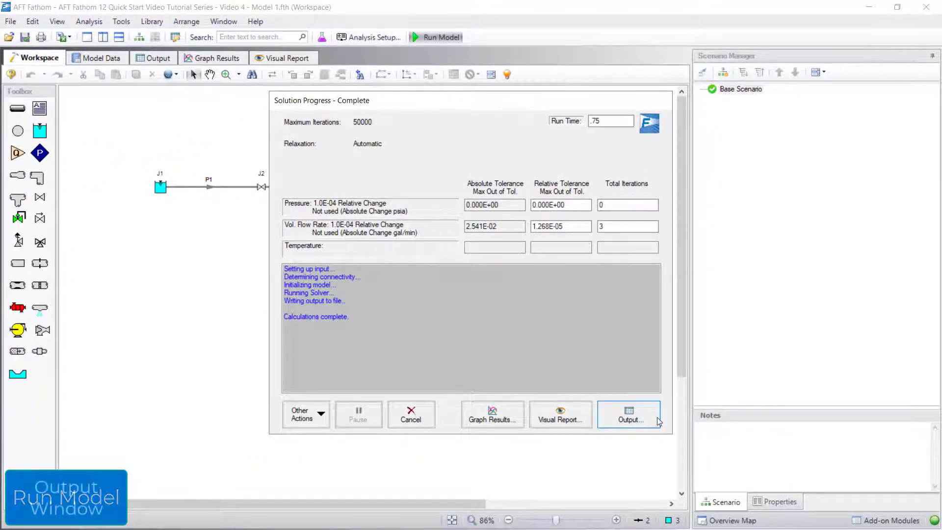
Open the Model 1 output, check the solver warnings, and show the Valve Summary table.
left_click(628, 414)
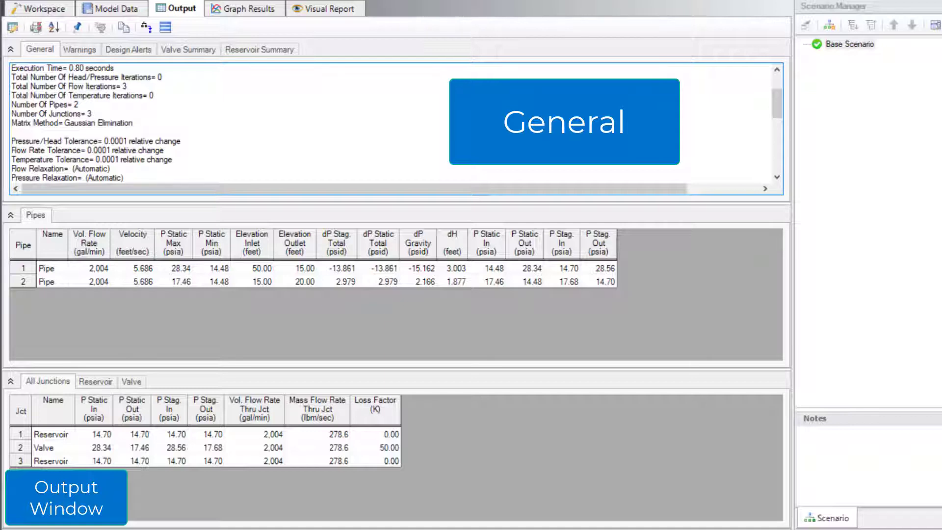
left_click(79, 50)
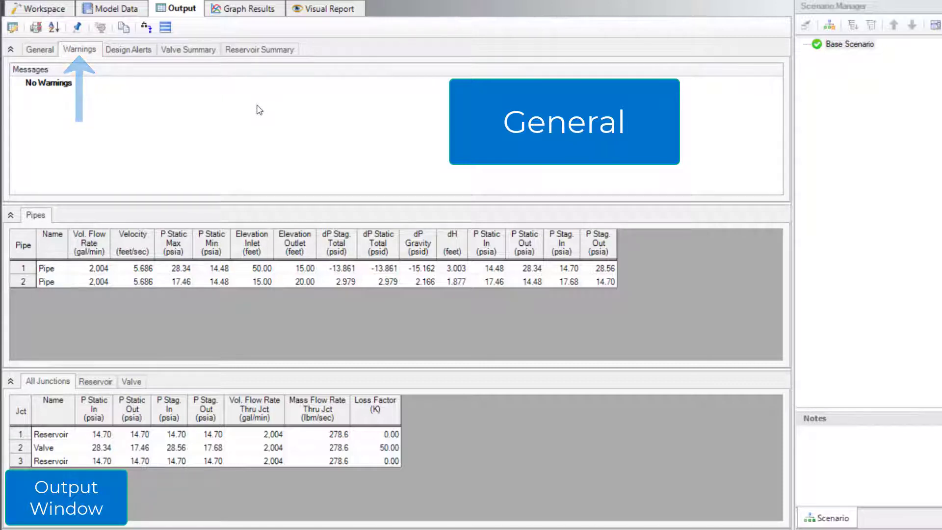
left_click(202, 51)
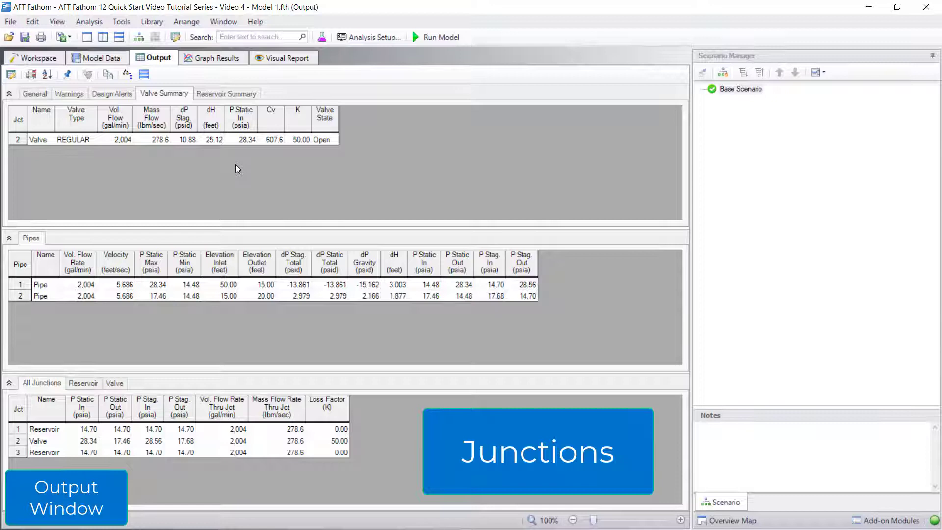
Switch the Pipes table's P Static Max to Pascals and make it the leftmost column.
double_click(164, 256)
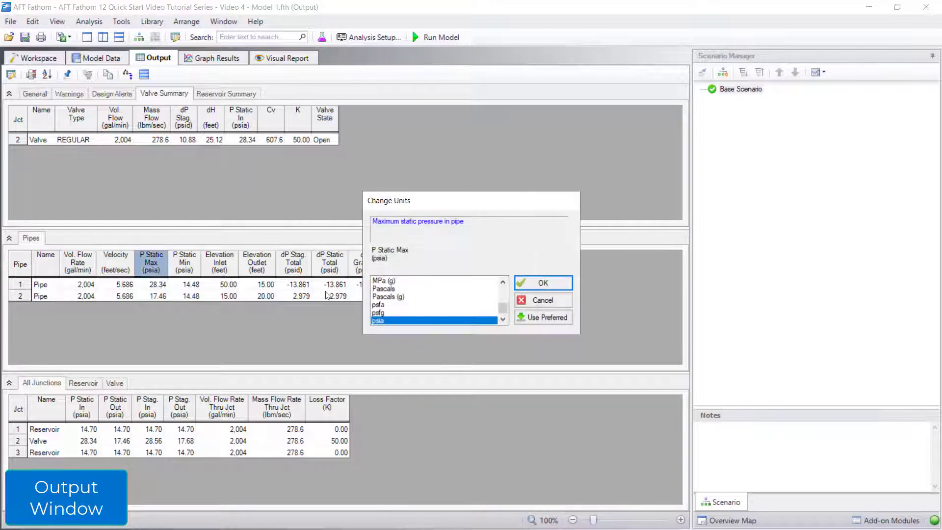
left_click(387, 289)
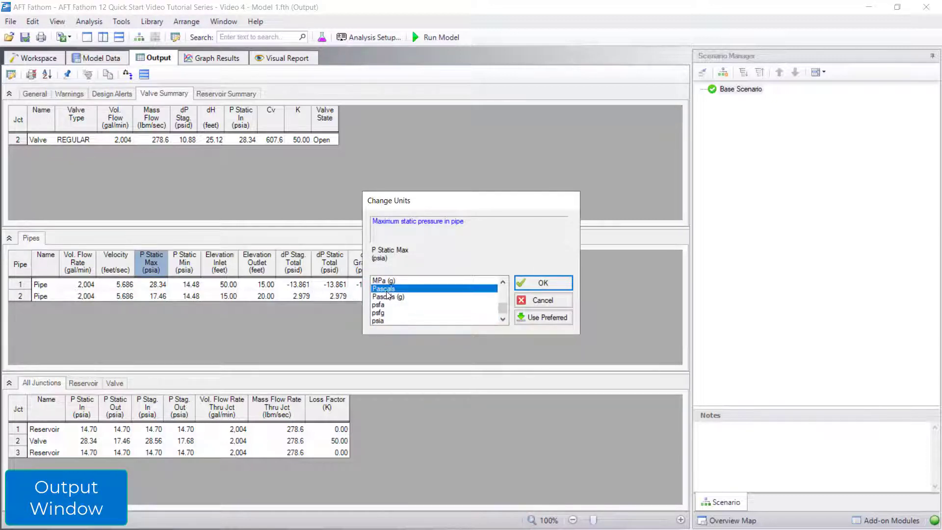
left_click(537, 283)
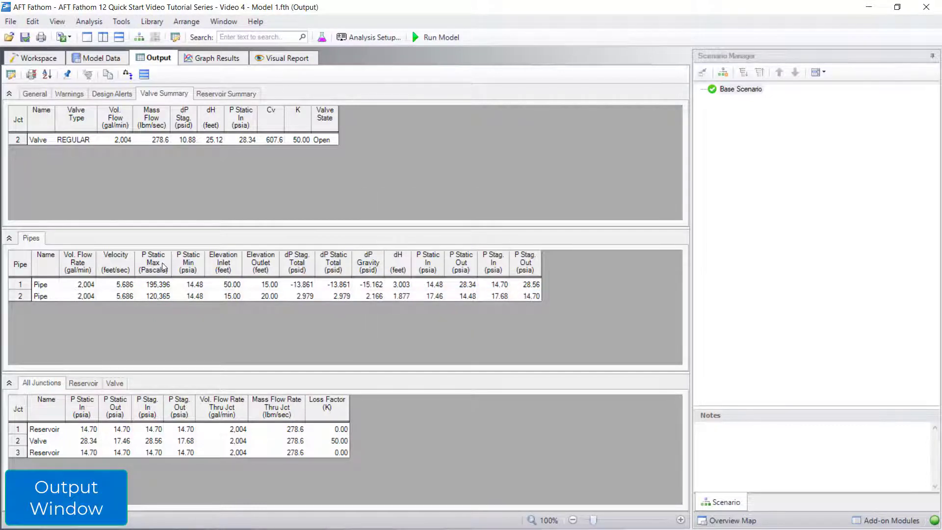
left_click_drag(163, 268, 42, 267)
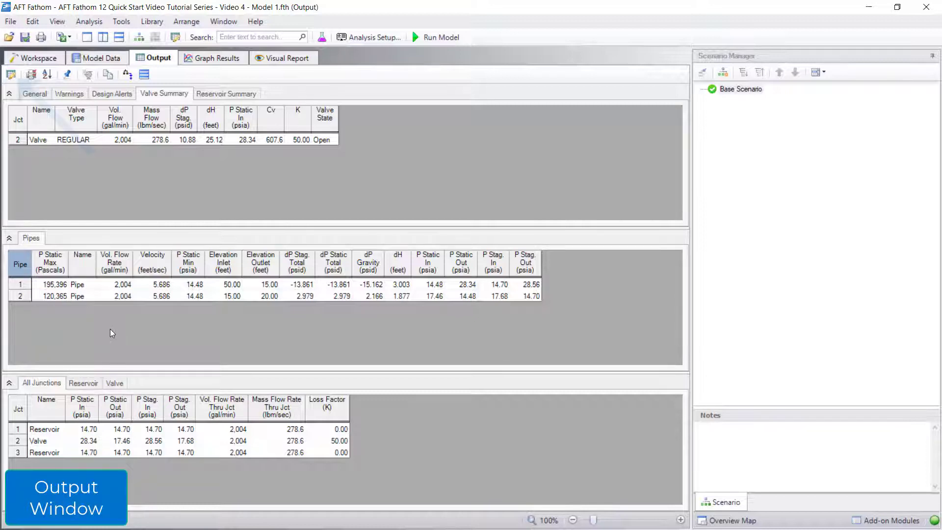
In Output Control, add Diameter Hydraulic right after Elevation Inlet and review its unit choices.
left_click(10, 74)
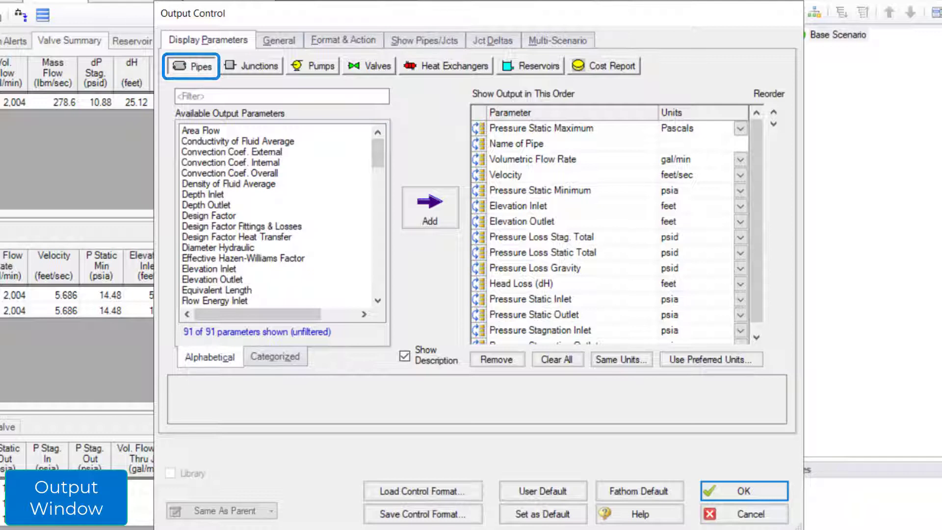
double_click(230, 249)
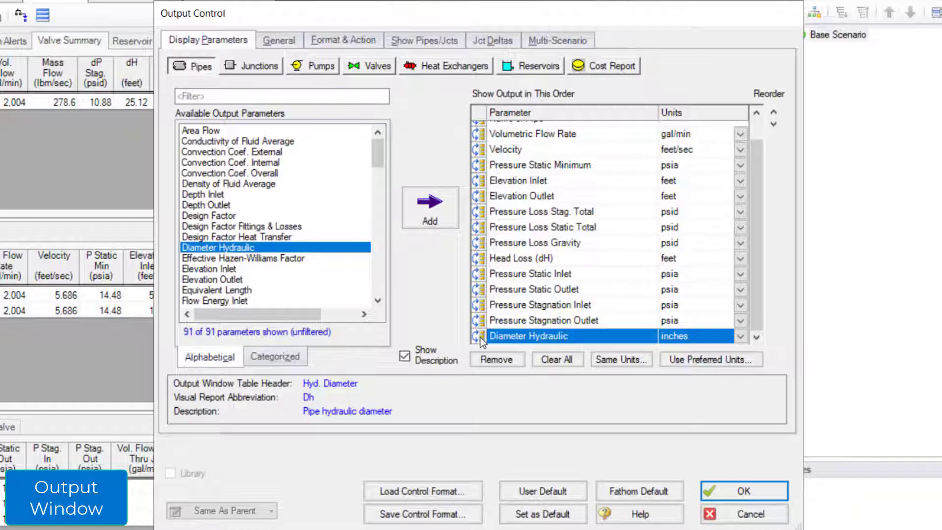
left_click_drag(481, 337, 483, 191)
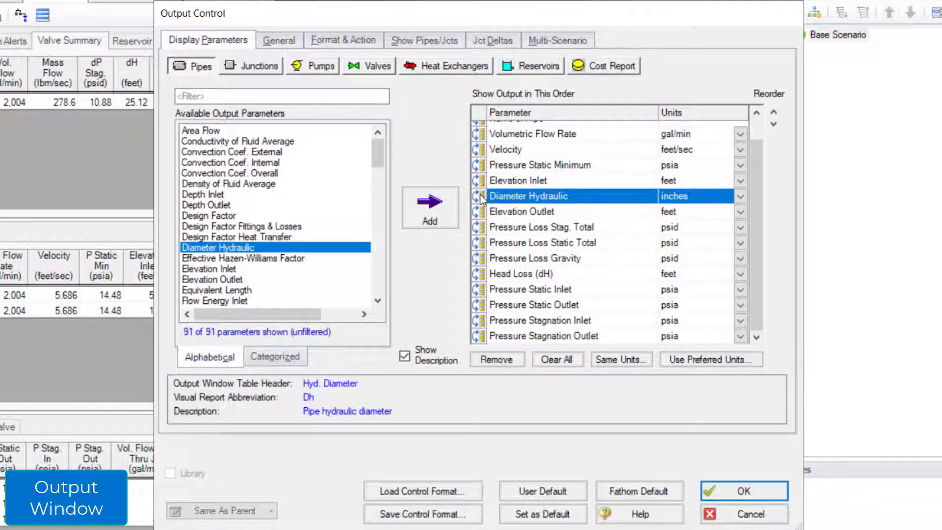
left_click(746, 197)
left_click(745, 196)
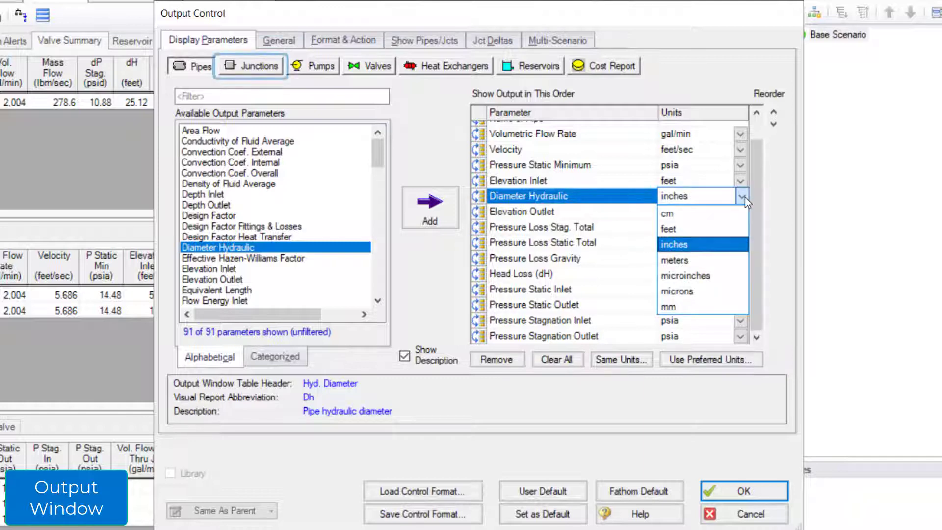
Leave hydraulic diameter in inches and review the Junctions and Valves output parameter lists.
left_click(745, 196)
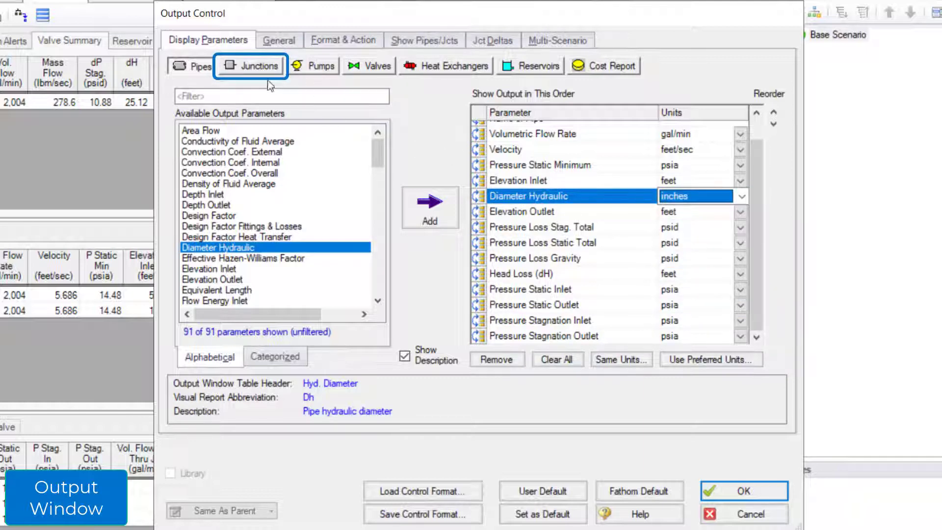
left_click(256, 71)
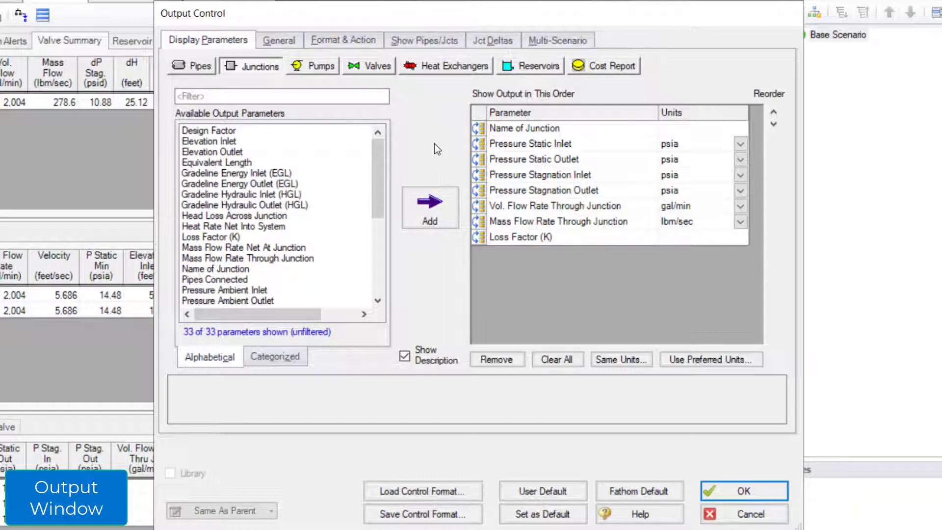
left_click(373, 67)
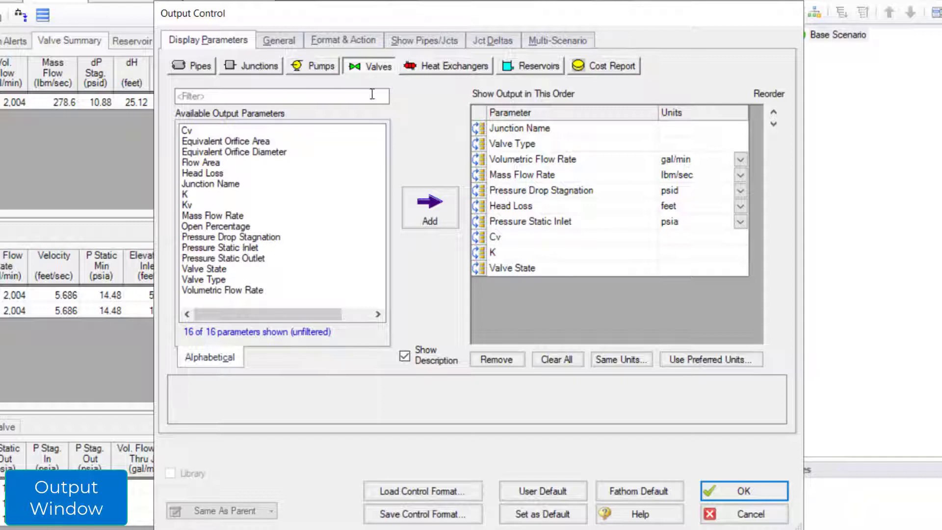
Review the Show Pipes/Jcts, Jct Deltas and Multi-Scenario tabs, then apply the Output Control settings.
left_click(288, 42)
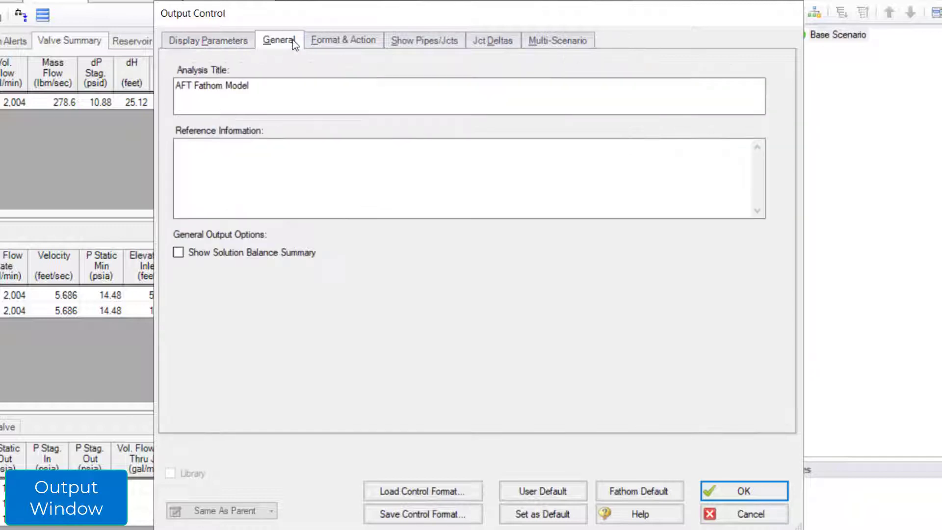
left_click(338, 40)
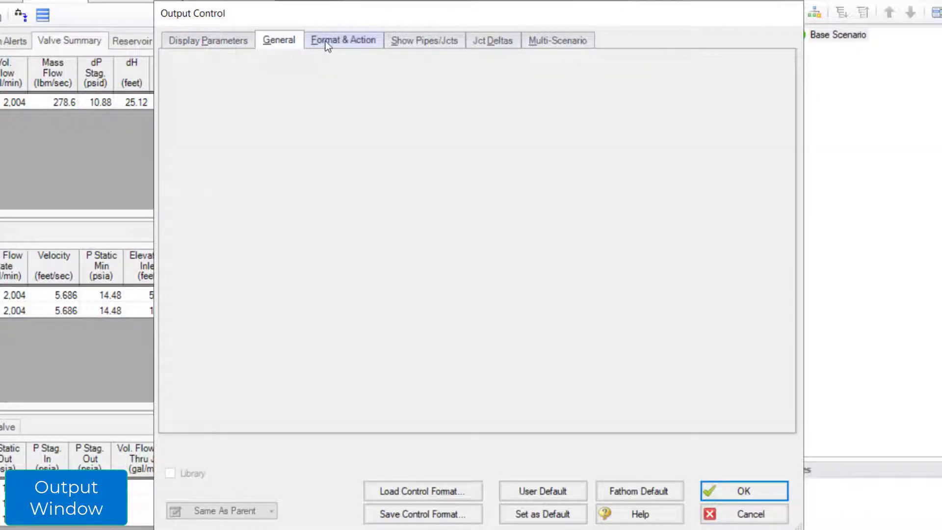
left_click(413, 40)
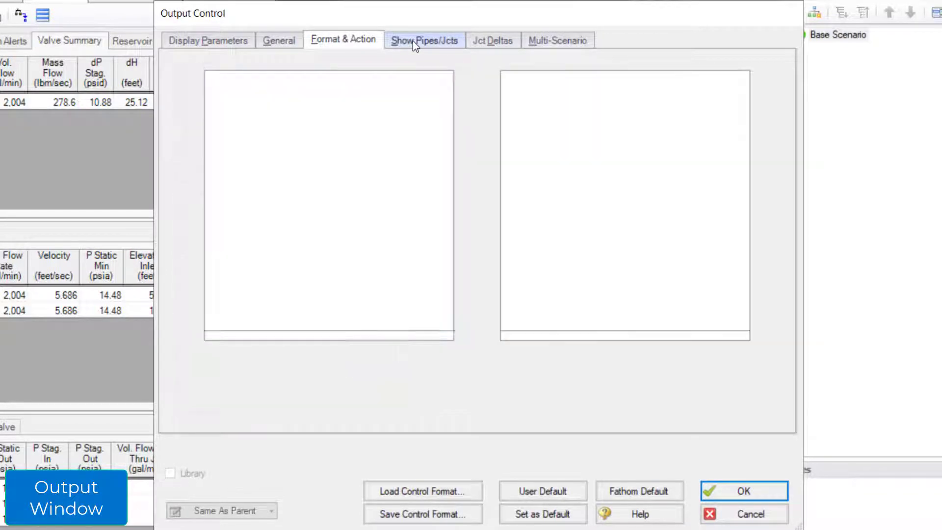
left_click(489, 39)
left_click(552, 41)
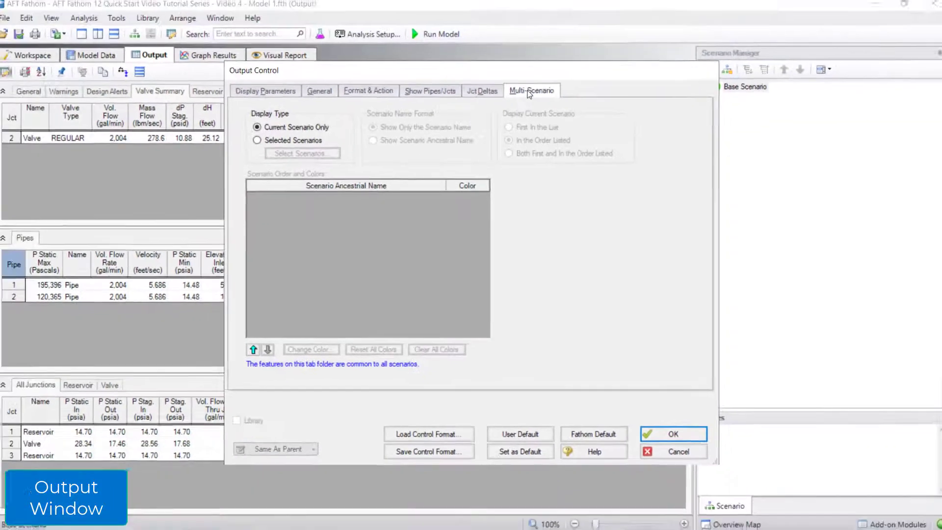
left_click(668, 432)
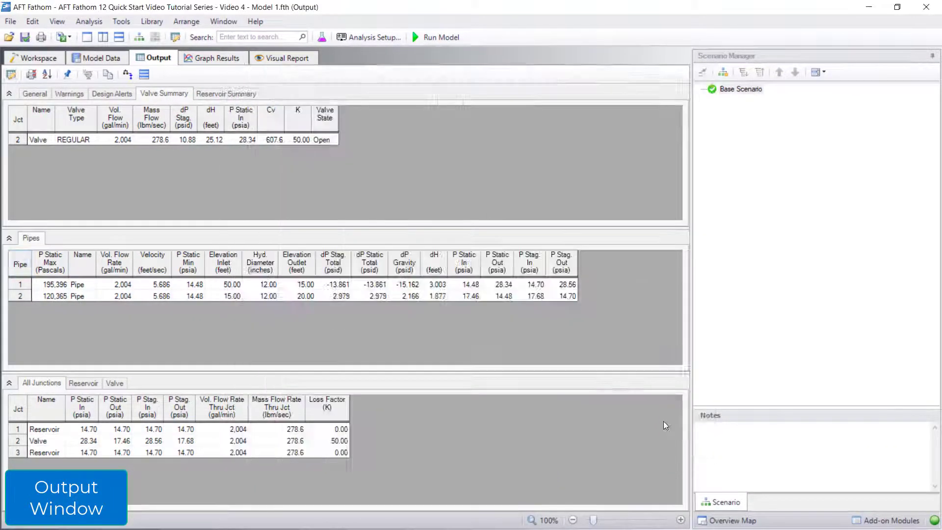
In the Visual Report, list all available parameters and check pipe Pressure Static Inlet, Pressure Static Outlet and Velocity.
left_click(278, 59)
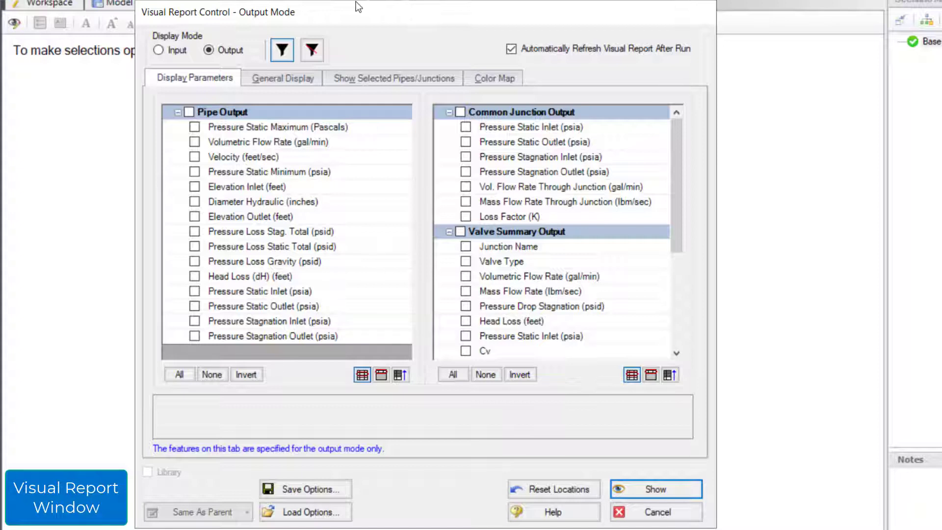
left_click(313, 55)
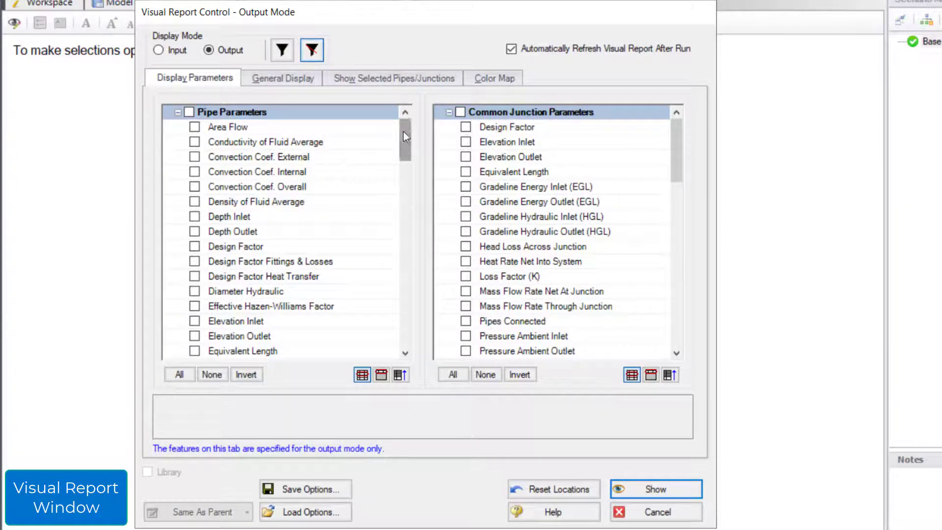
left_click_drag(403, 131, 407, 263)
left_click(195, 213)
left_click(195, 258)
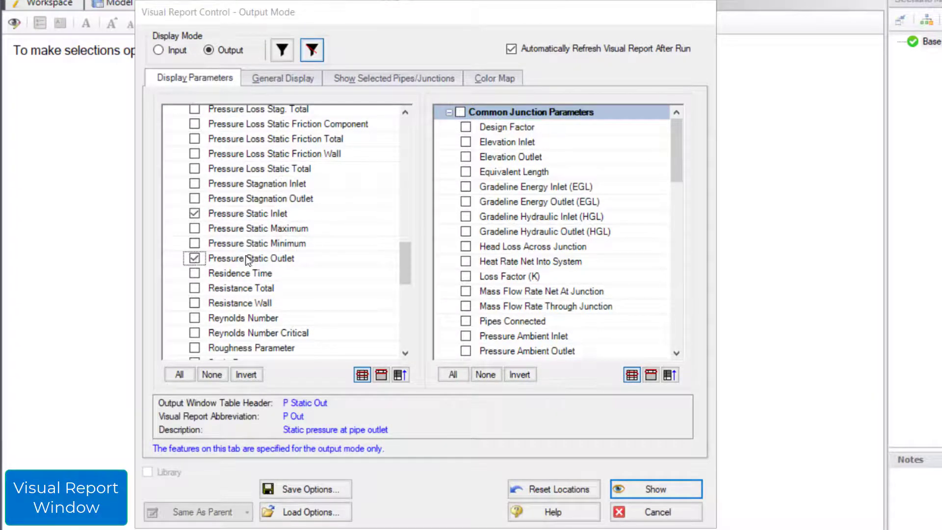
scroll(404, 269, "down", 10)
left_click(219, 305)
Check valve Cv, Pressure Drop Stagnation, Volumetric Flow Rate, and reservoir Liquid Surface Elevation.
left_click_drag(675, 140, 675, 276)
left_click(466, 215)
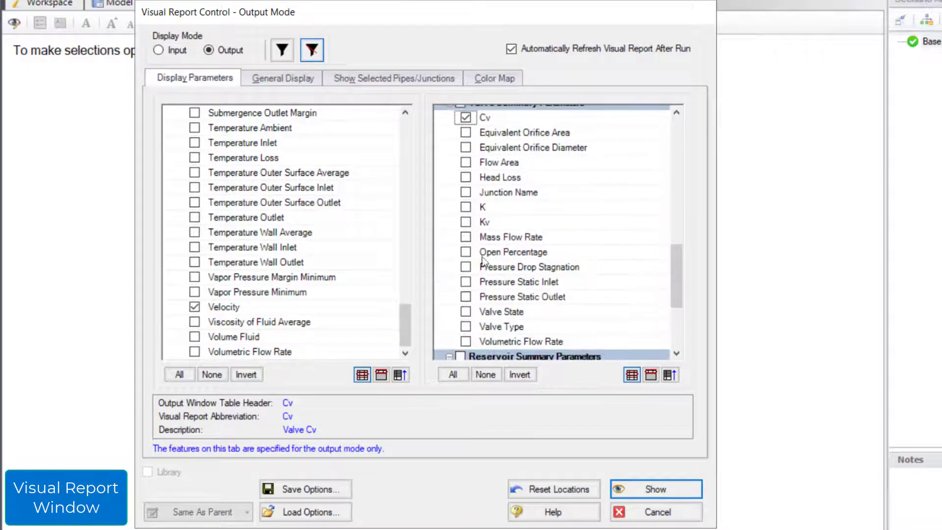
left_click(465, 266)
left_click(466, 342)
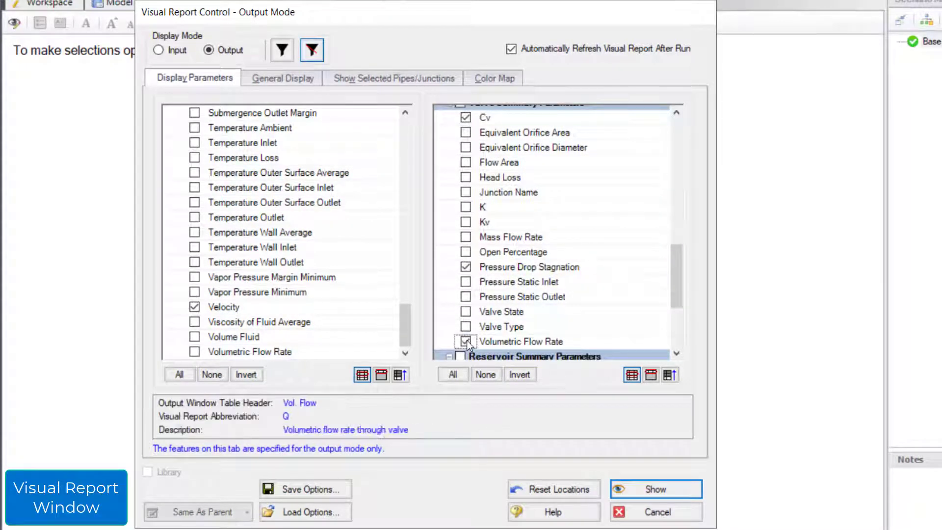
left_click_drag(670, 267, 677, 316)
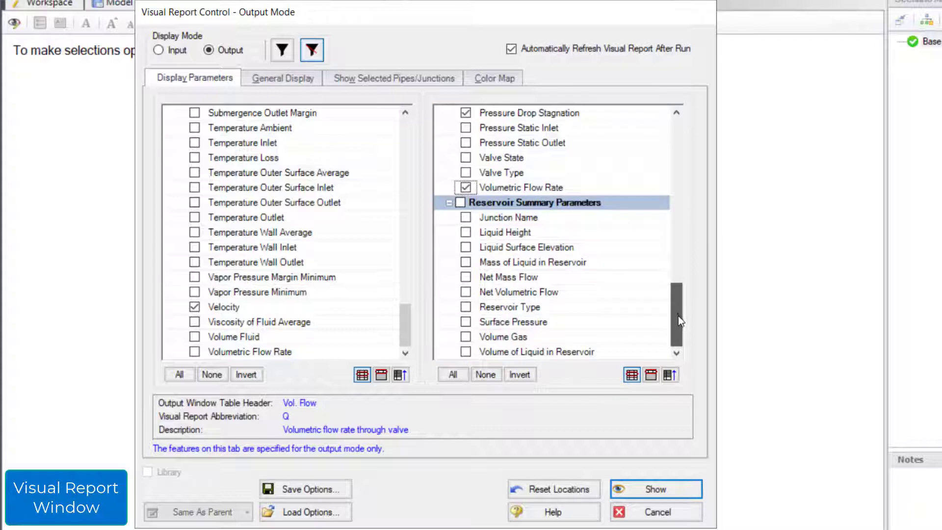
left_click(466, 246)
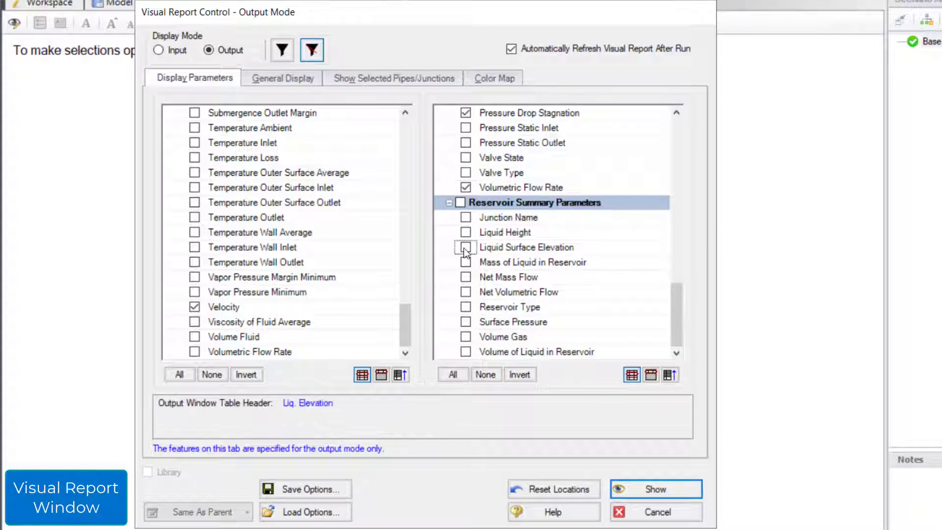
Add reservoir Surface Pressure, color-map pipes by Pressure Loss Stag. Total, and show the report.
left_click(465, 321)
left_click(299, 80)
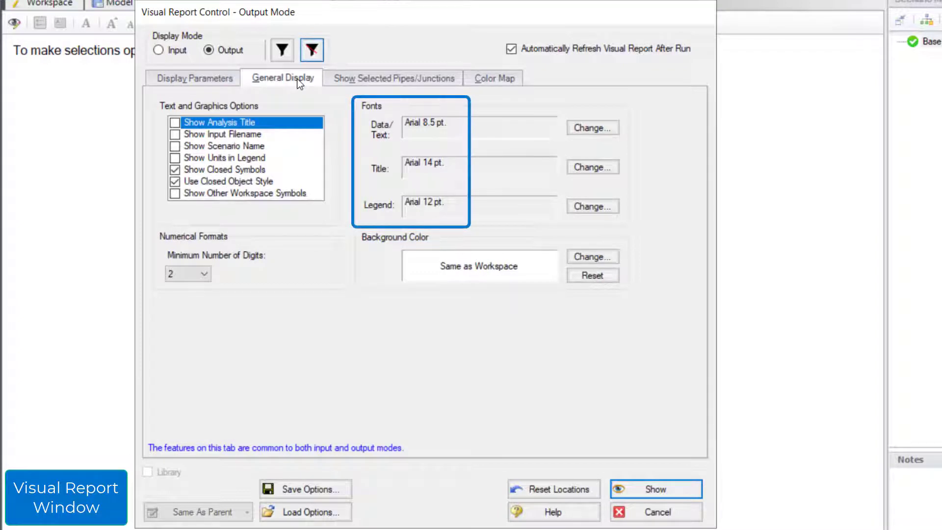
left_click(489, 82)
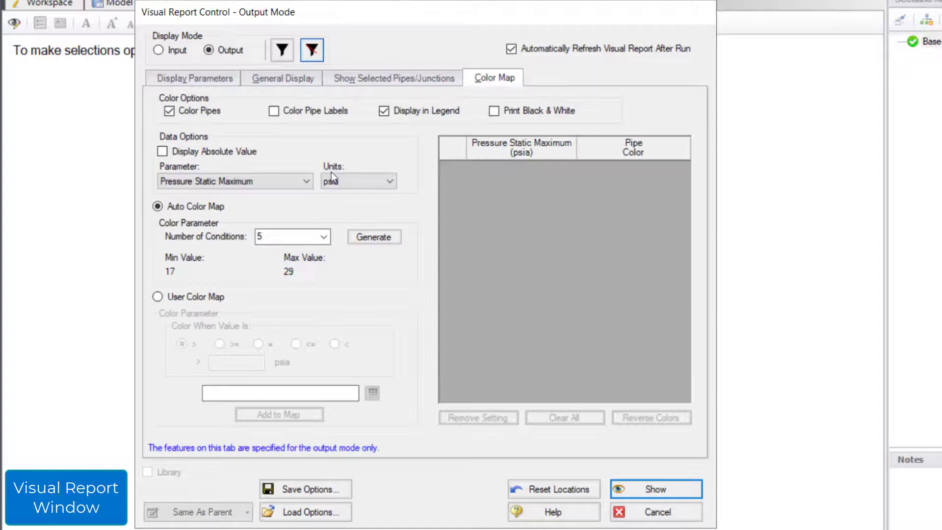
left_click(306, 180)
left_click(309, 196)
left_click(308, 196)
left_click(308, 196)
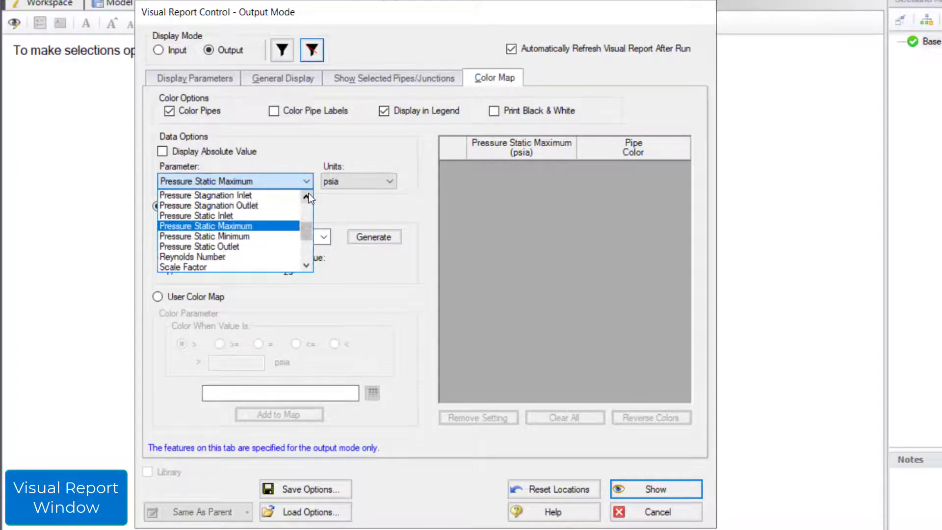
left_click(309, 197)
left_click(309, 197)
left_click(308, 196)
left_click(251, 205)
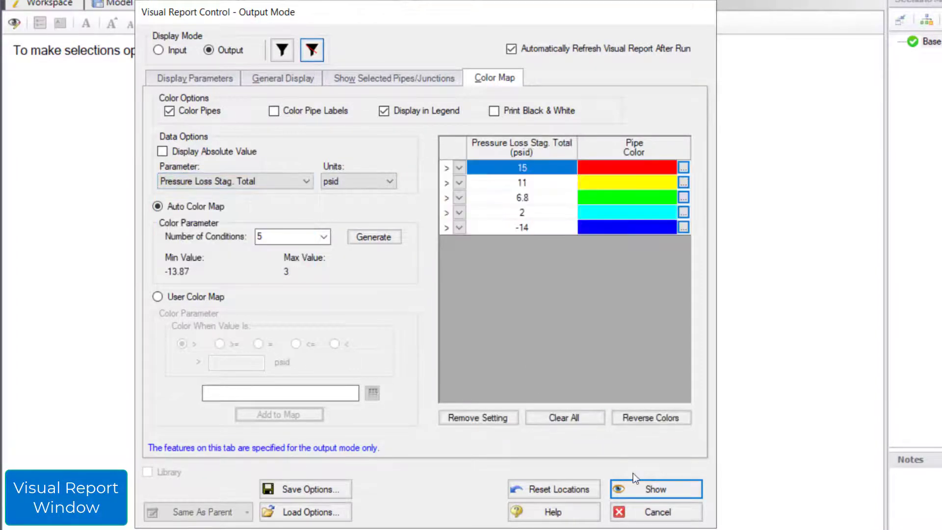
left_click(643, 491)
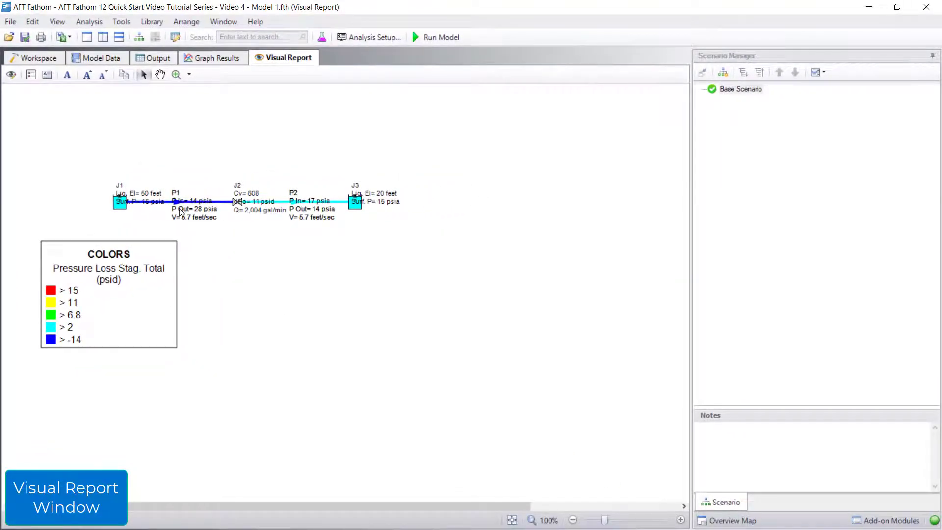
Move the P1 and P2 labels below their pipes and the J1–J3 labels above the valve and tanks.
left_click_drag(180, 212, 173, 234)
left_click_drag(314, 222, 305, 247)
left_click_drag(252, 205, 241, 179)
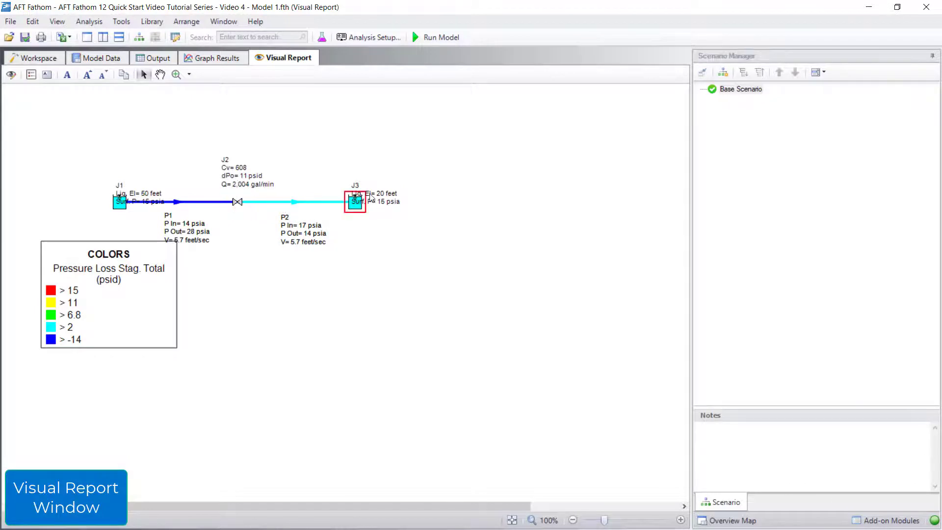
left_click_drag(372, 197, 355, 183)
left_click_drag(150, 199, 131, 178)
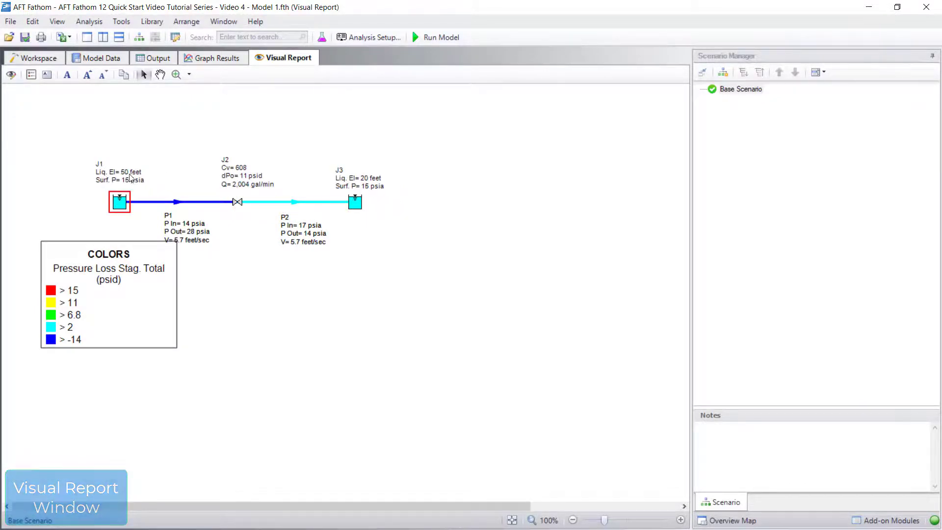